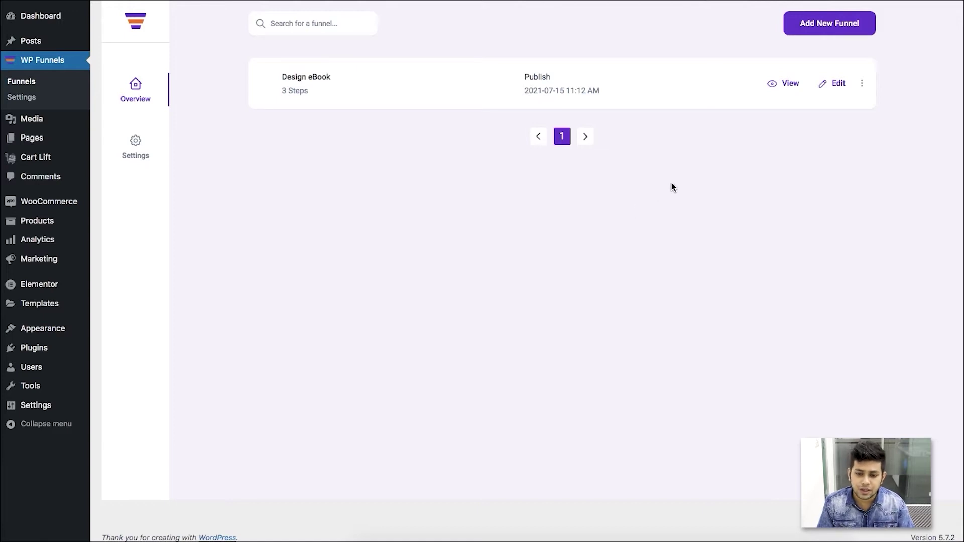
Start a new funnel to bring up the Supplement, eBook and Weight Loss template library.
{"action": "left_click", "coordinate": [814, 25]}
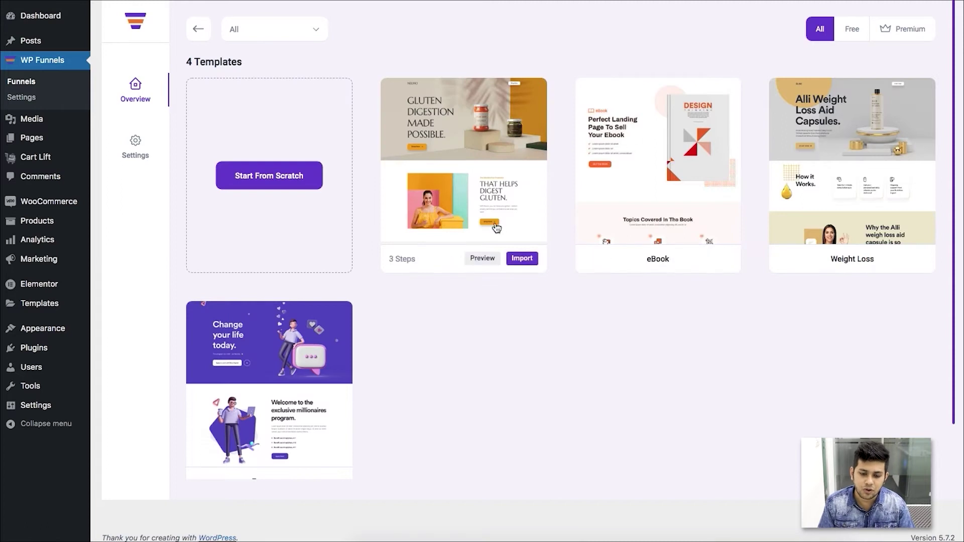
Import the Supplement template and open its Checkout step's product settings.
{"action": "left_click", "coordinate": [522, 258]}
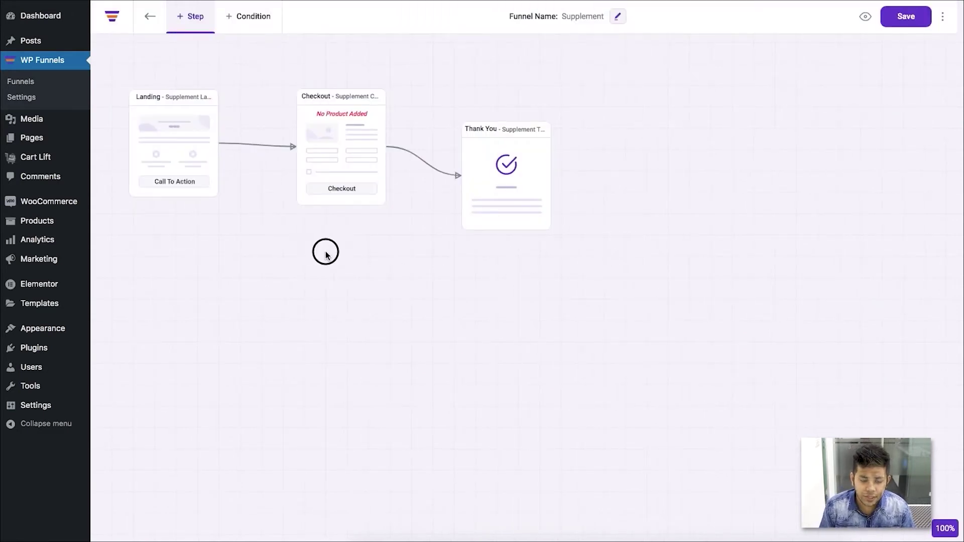
{"action": "left_click_drag", "start_coordinate": [325, 254], "coordinate": [568, 300]}
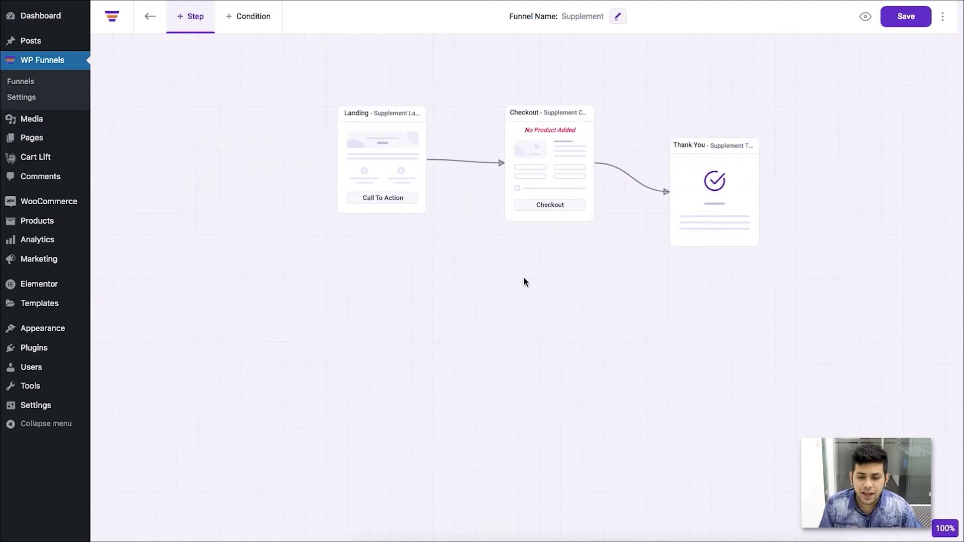
{"action": "left_click", "coordinate": [546, 165]}
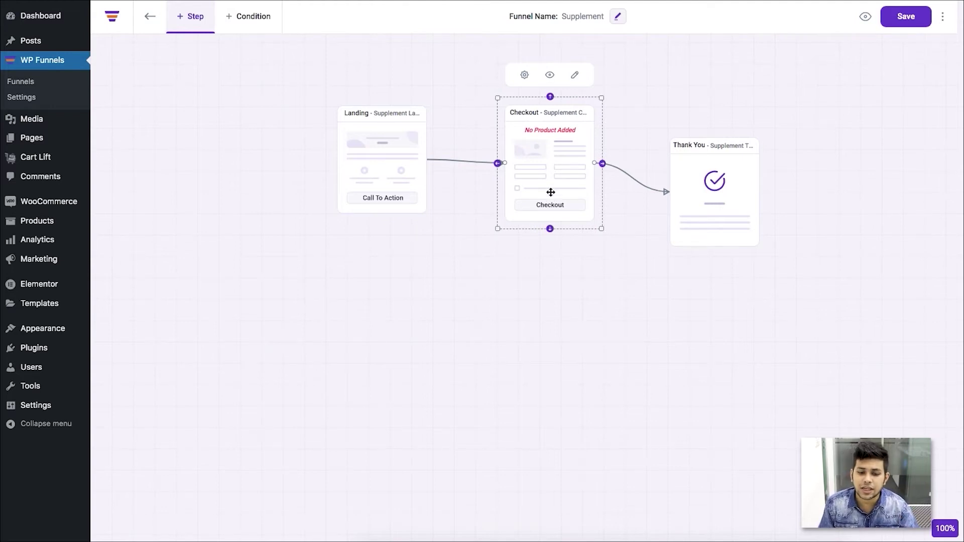
{"action": "left_click", "coordinate": [524, 75]}
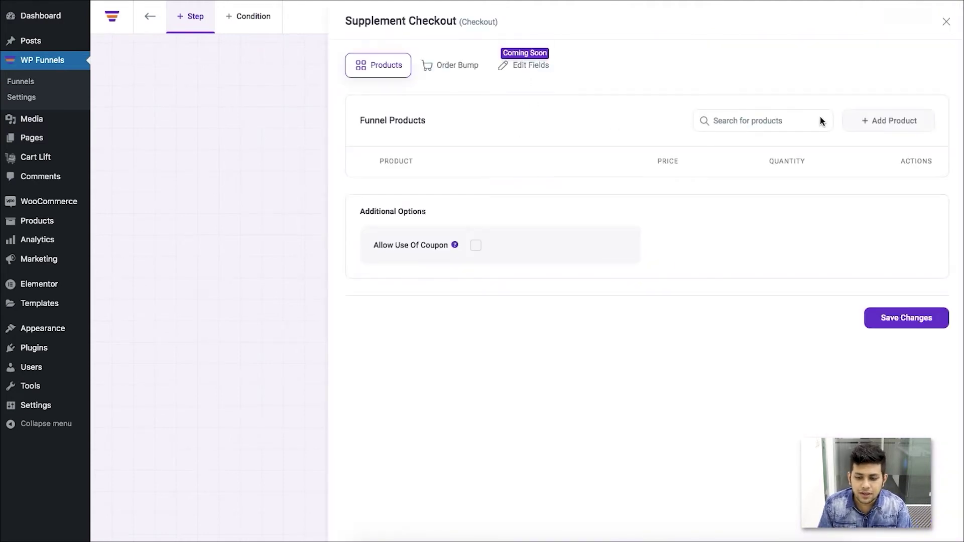
Add Alli Weight Loss Aid Capsules ($59.99) to the Supplement checkout and save the settings.
{"action": "left_click", "coordinate": [761, 121]}
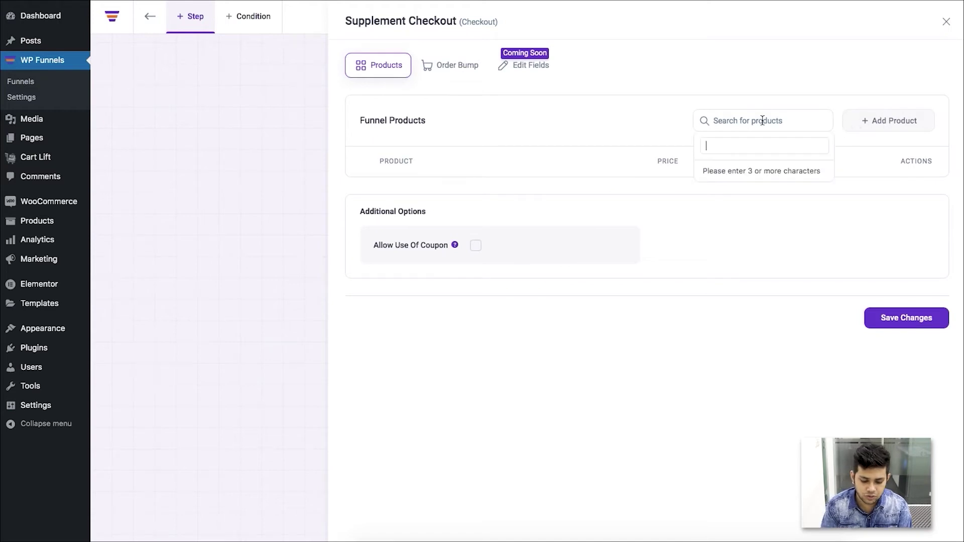
{"action": "type", "text": "alli"}
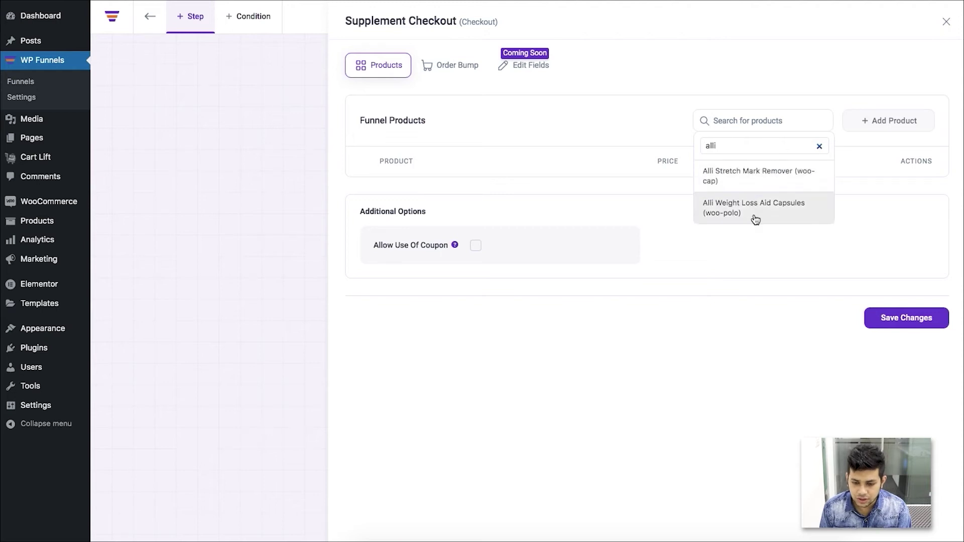
{"action": "left_click", "coordinate": [755, 218]}
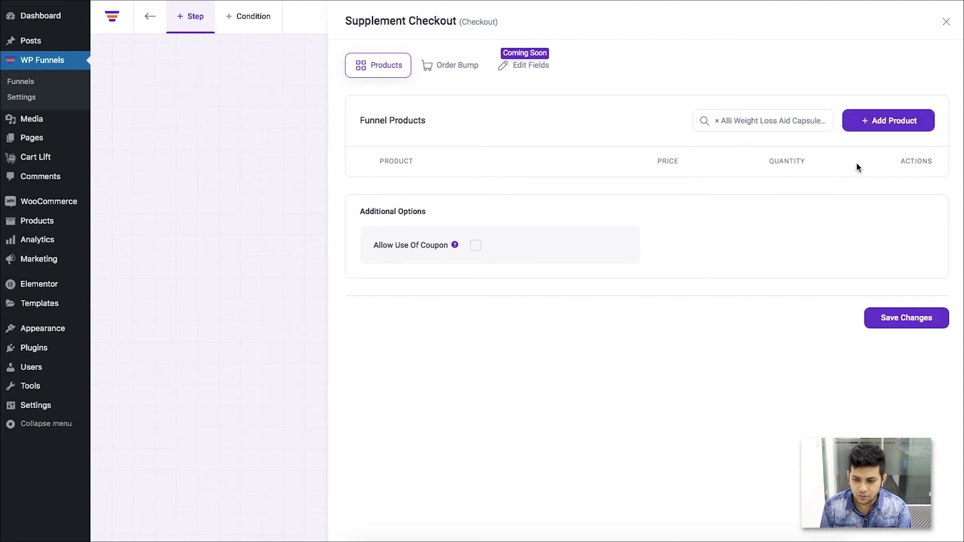
{"action": "left_click", "coordinate": [866, 125]}
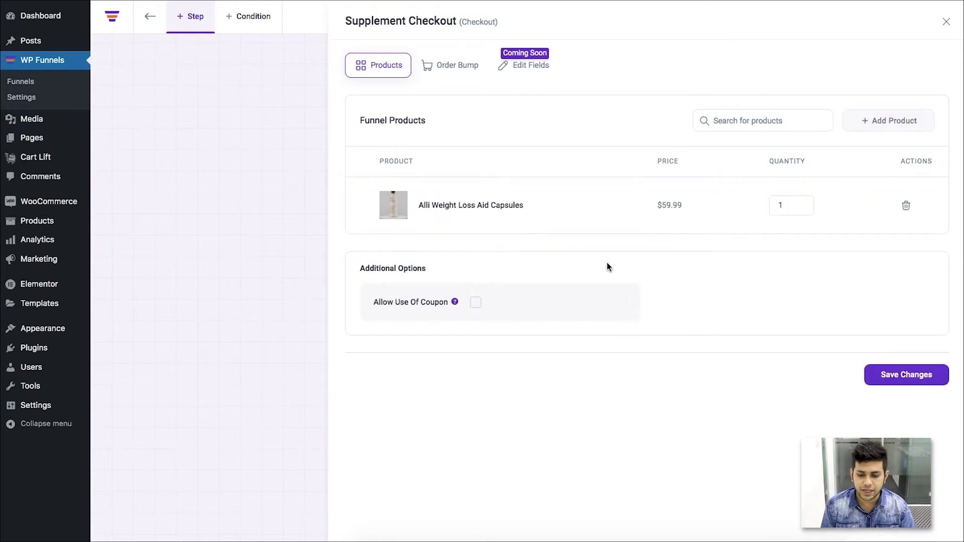
{"action": "left_click", "coordinate": [877, 382]}
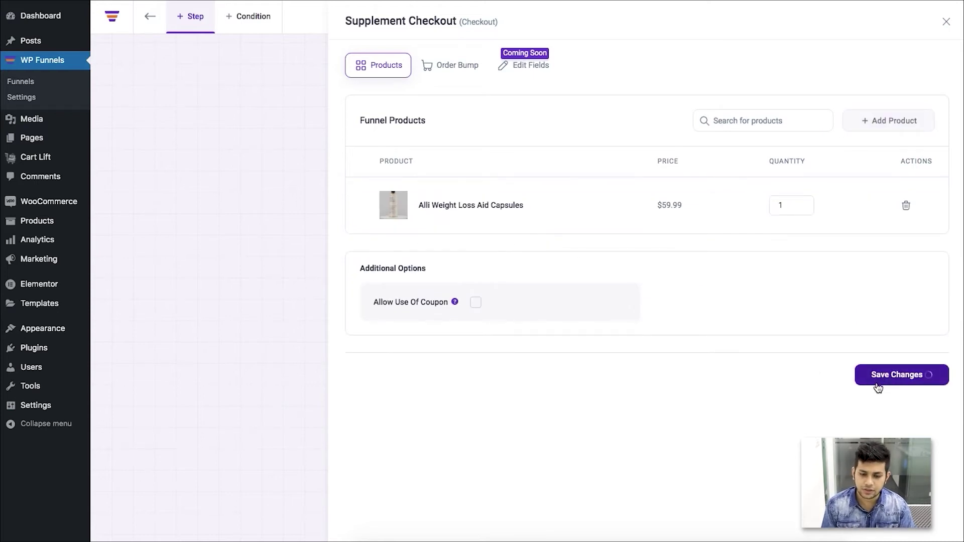
{"action": "left_click", "coordinate": [946, 21]}
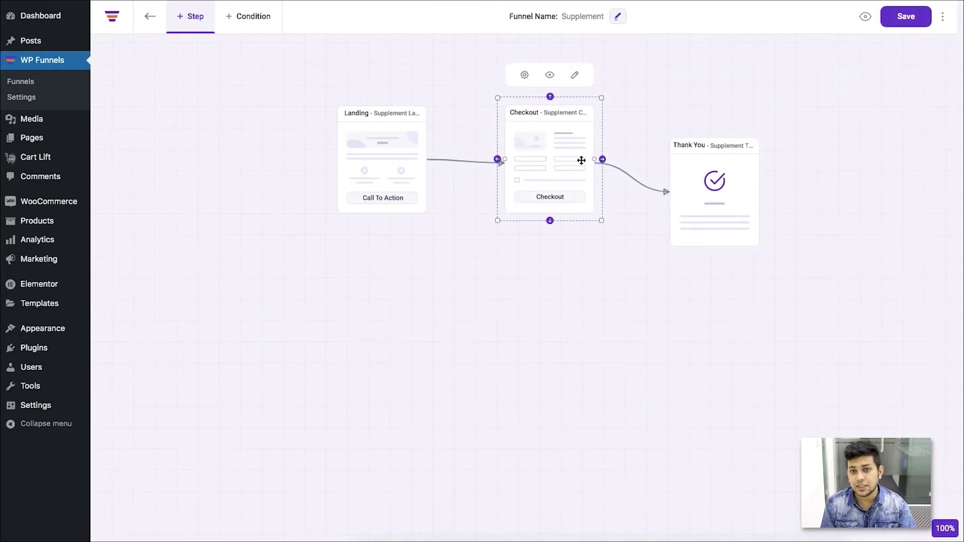
Deselect the Checkout step and save the Supplement funnel.
{"action": "left_click", "coordinate": [584, 258]}
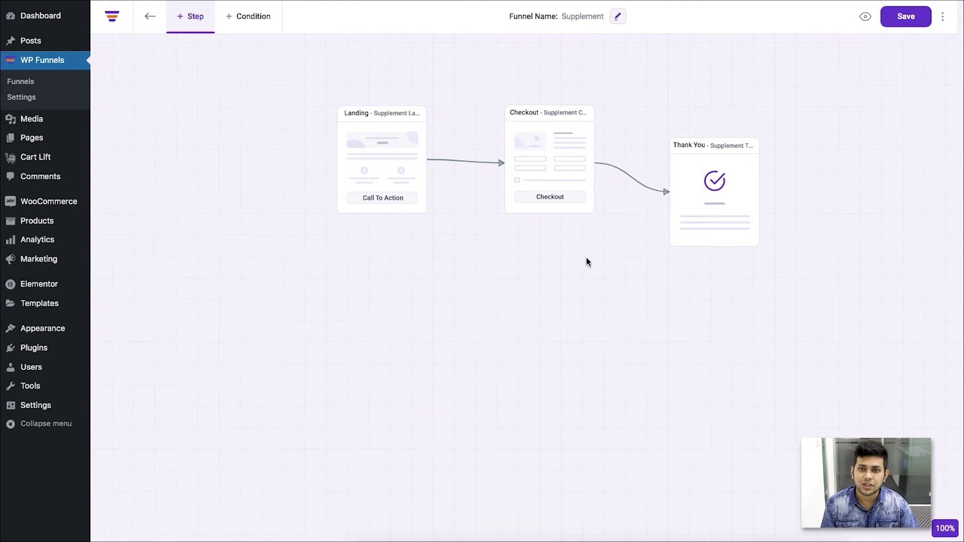
{"action": "left_click", "coordinate": [586, 258]}
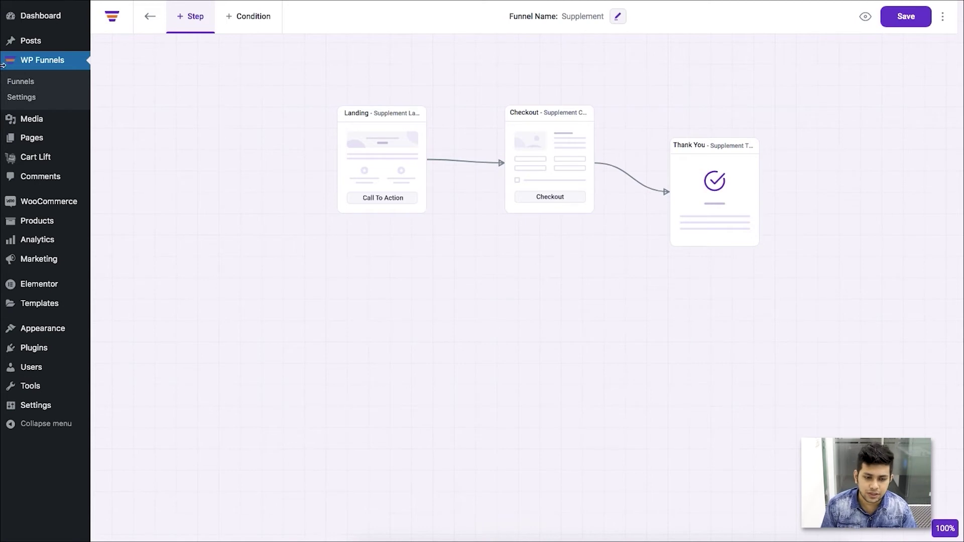
{"action": "left_click", "coordinate": [894, 20]}
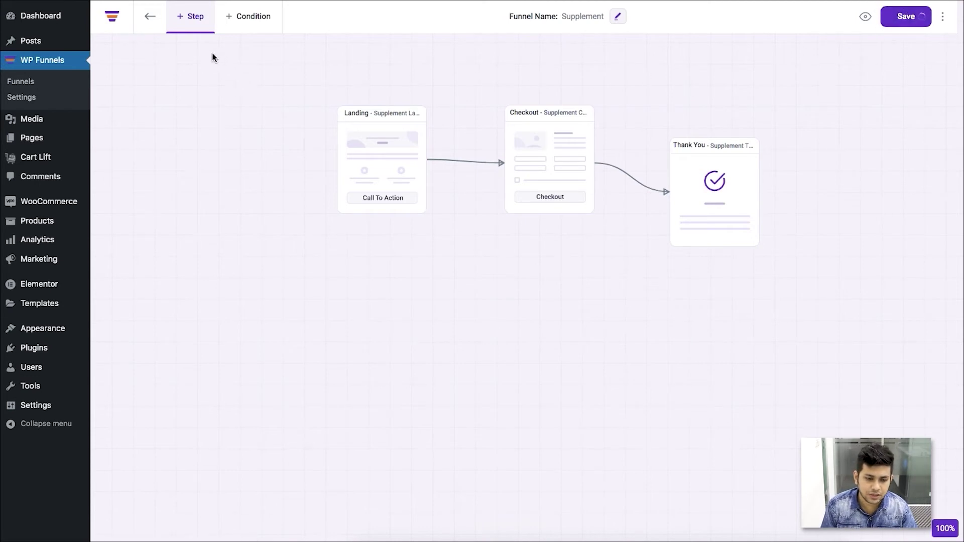
Go back to the funnel list and begin a new funnel from scratch.
{"action": "left_click", "coordinate": [149, 19]}
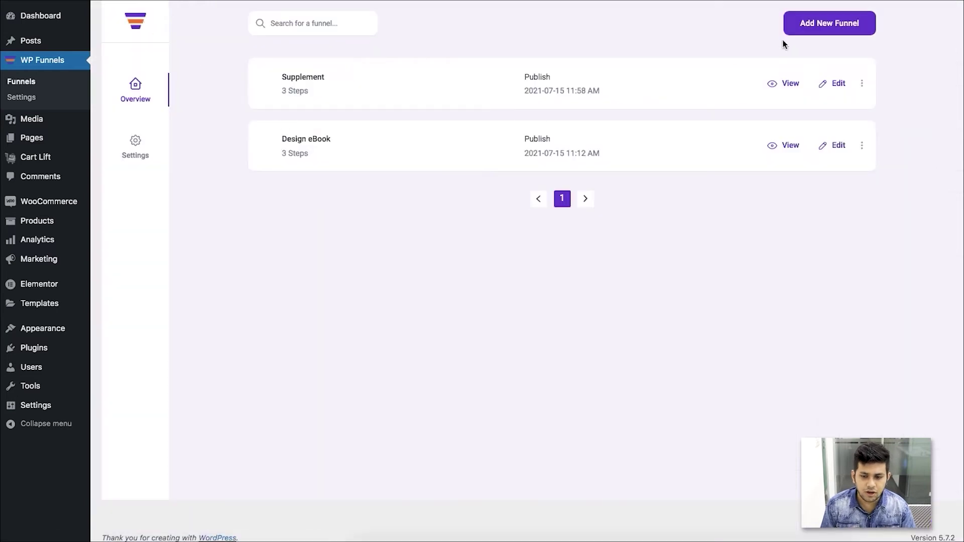
{"action": "left_click", "coordinate": [826, 25]}
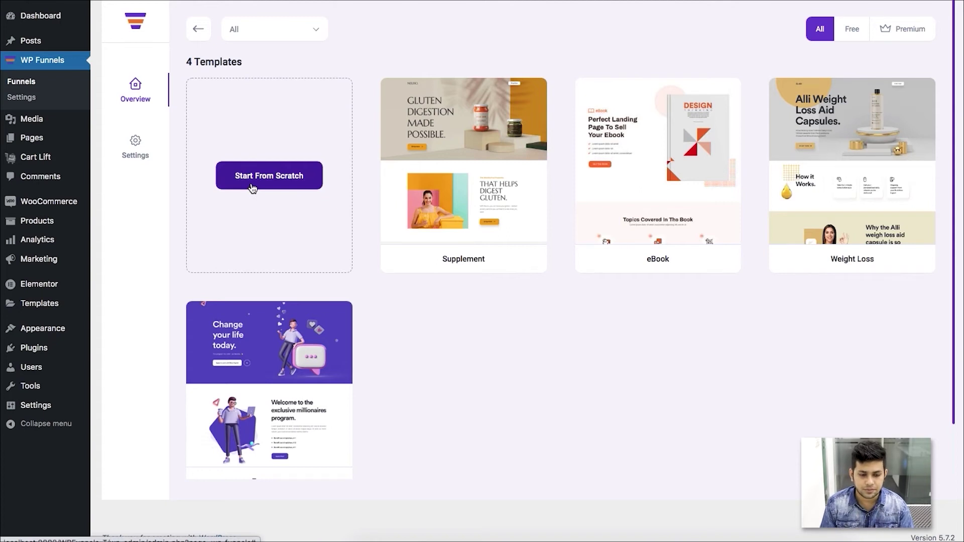
{"action": "left_click", "coordinate": [252, 187]}
Name the blank funnel 'Funnel1' and create it.
{"action": "left_click", "coordinate": [540, 169]}
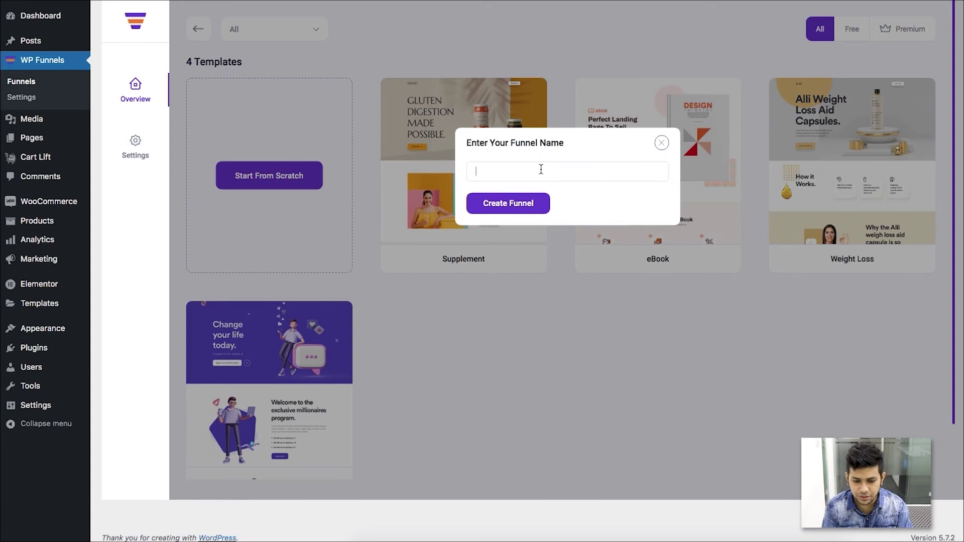
{"action": "type", "text": "Funnel1"}
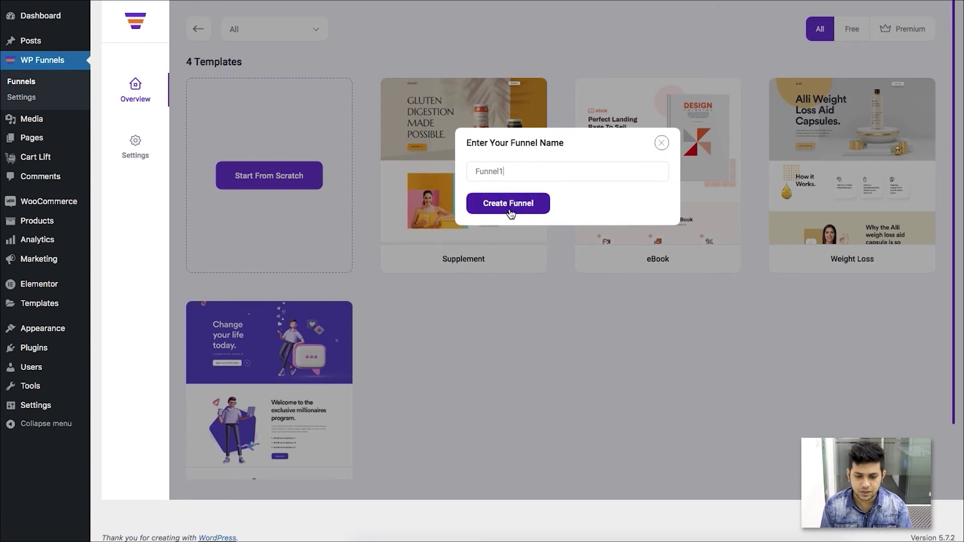
{"action": "left_click", "coordinate": [510, 209]}
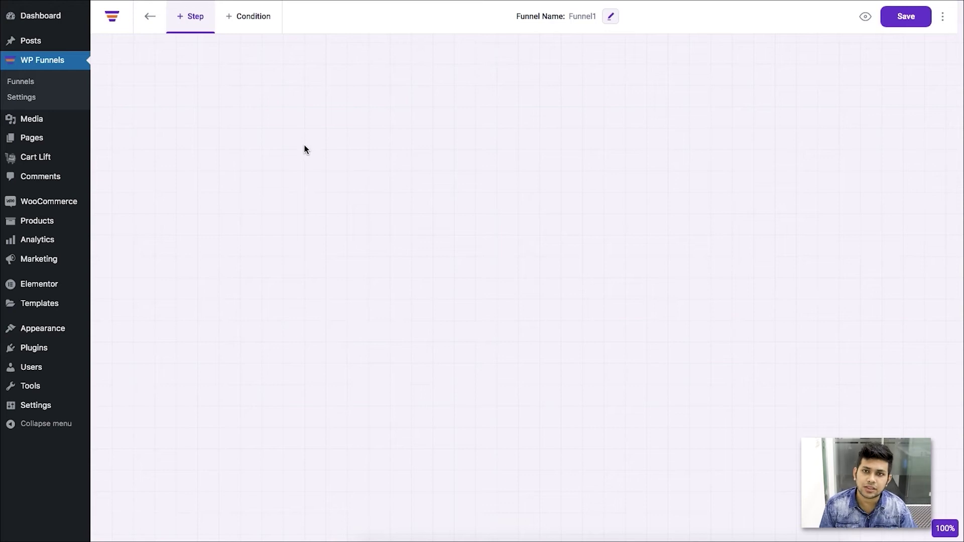
Add a blank Landing step named Landing1 and position it on the canvas.
{"action": "left_click", "coordinate": [186, 16]}
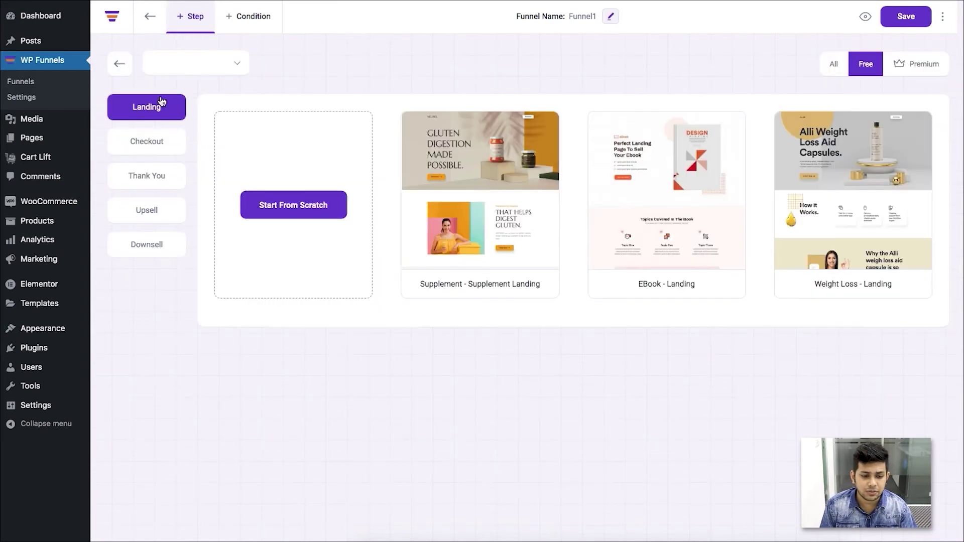
{"action": "left_click", "coordinate": [297, 213]}
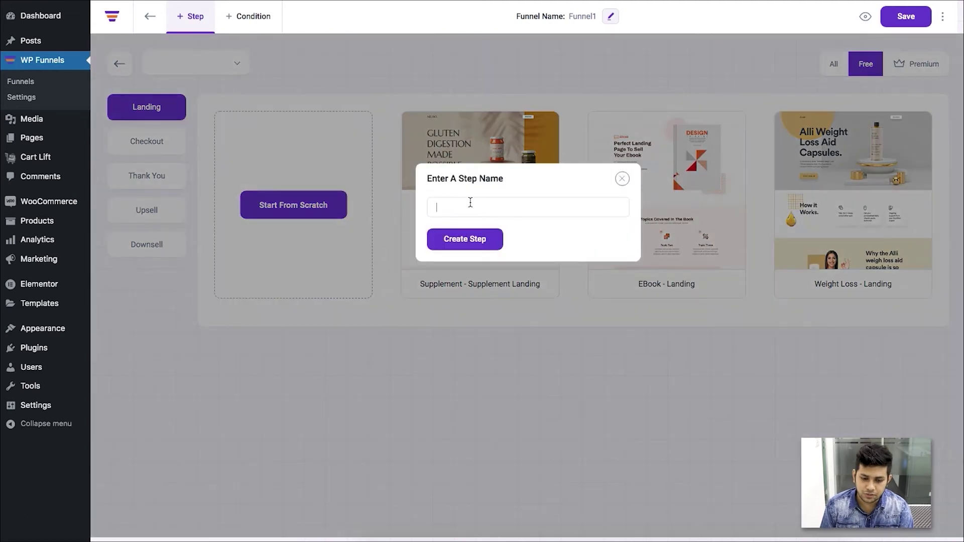
{"action": "type", "text": "Landing"}
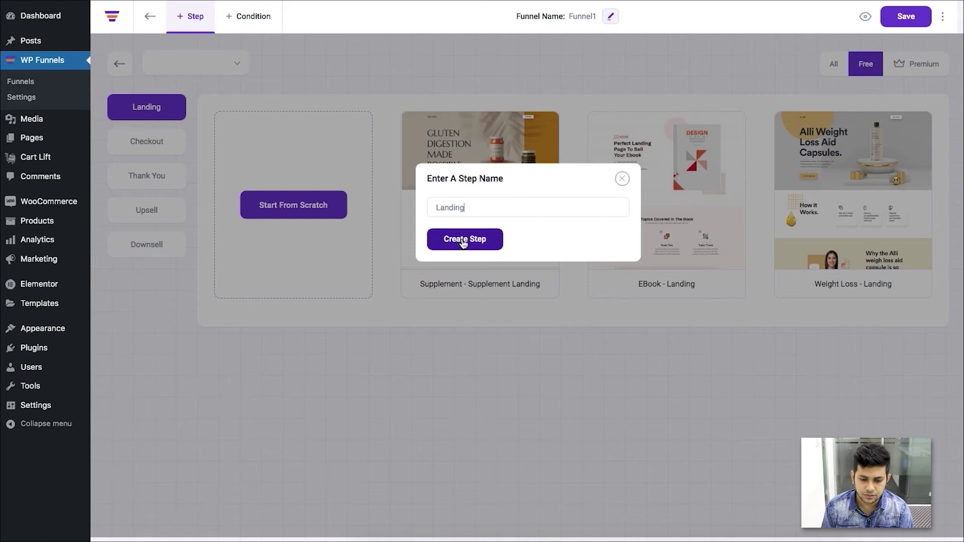
{"action": "type", "text": "1"}
{"action": "left_click", "coordinate": [465, 242]}
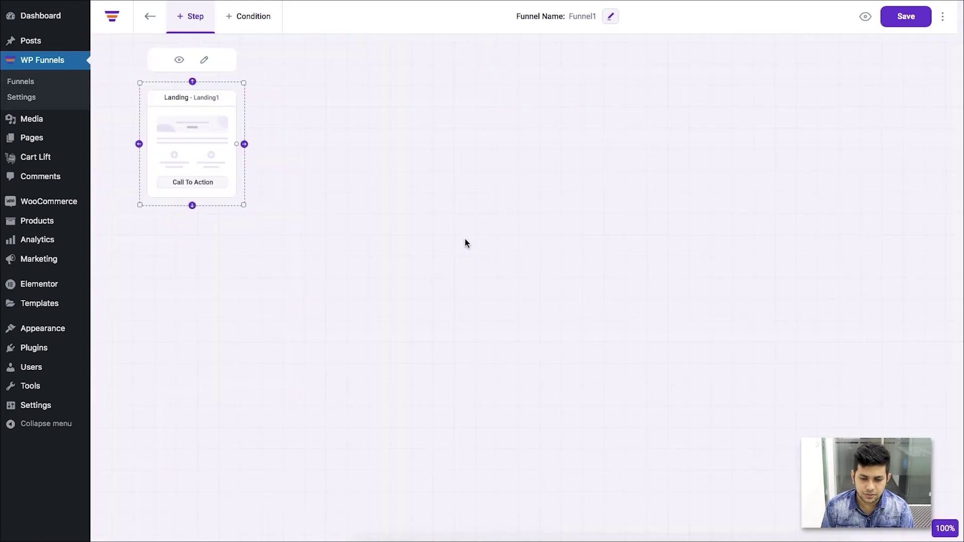
{"action": "left_click_drag", "start_coordinate": [191, 131], "coordinate": [258, 209]}
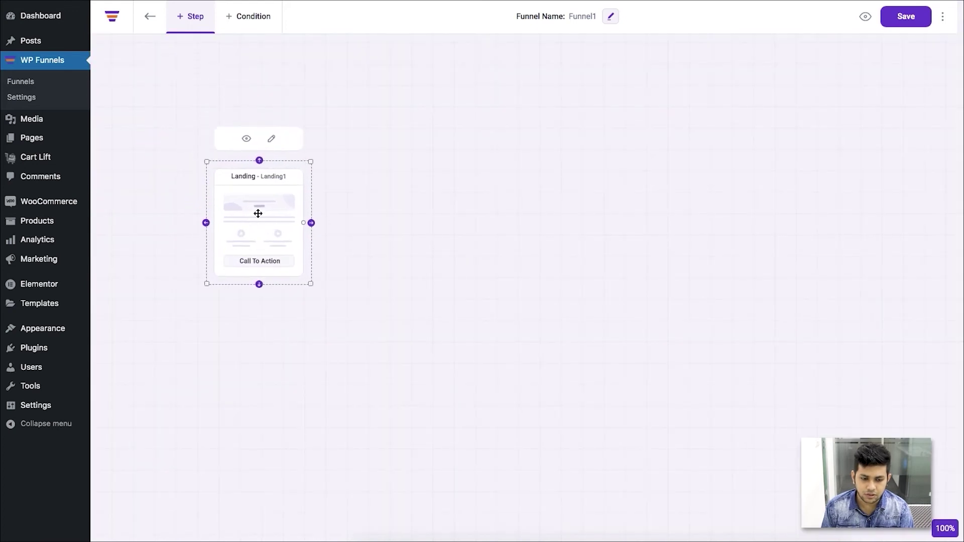
Add a blank Checkout step named Checkout1.
{"action": "left_click", "coordinate": [190, 25]}
{"action": "left_click", "coordinate": [162, 141]}
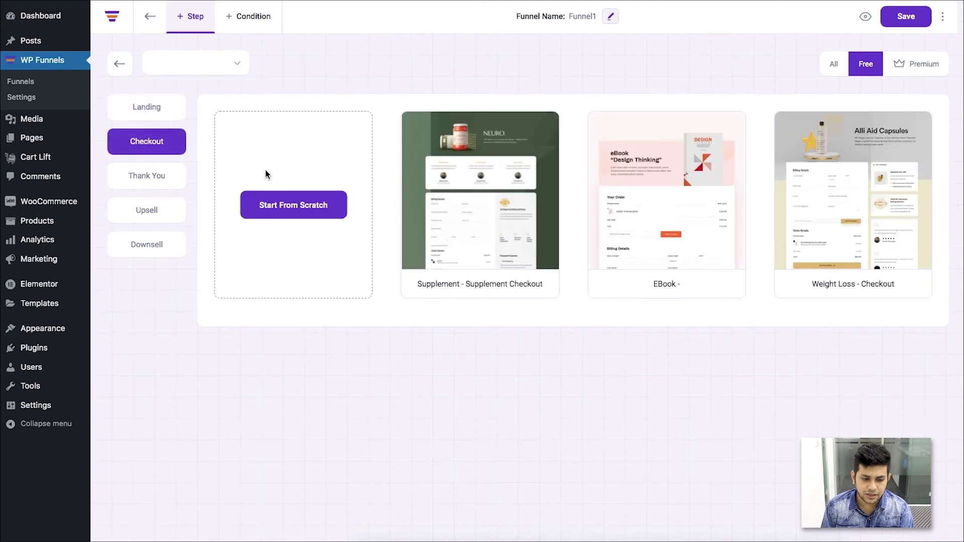
{"action": "left_click", "coordinate": [303, 210]}
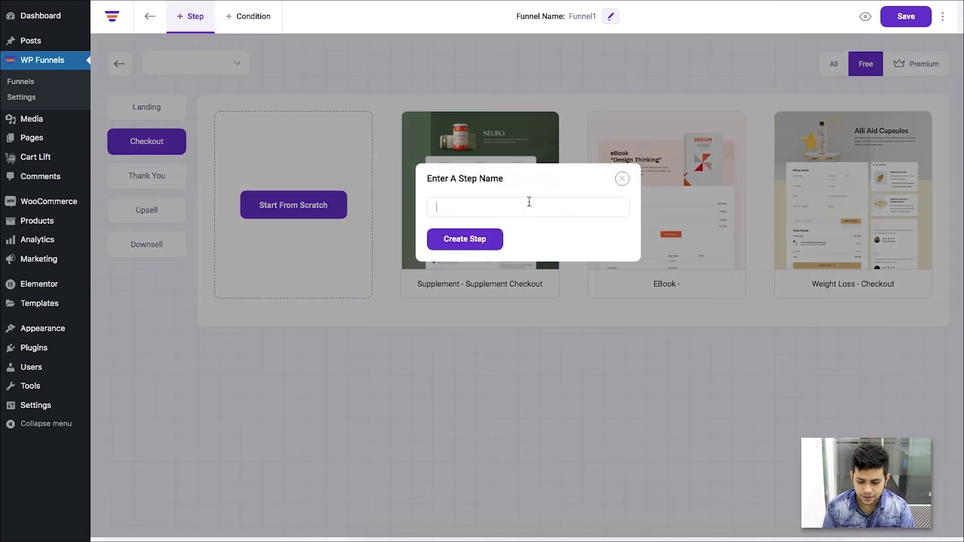
{"action": "type", "text": "C"}
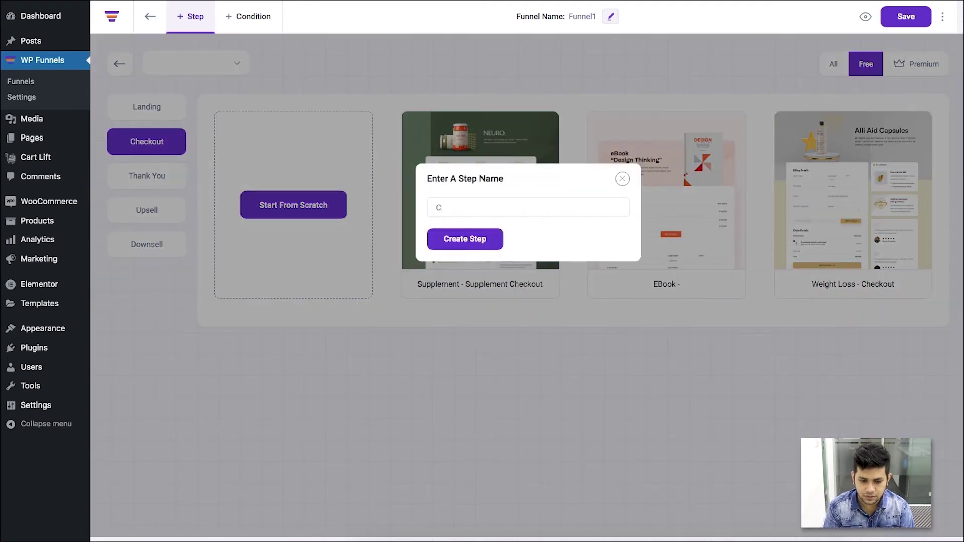
{"action": "type", "text": "heckout1"}
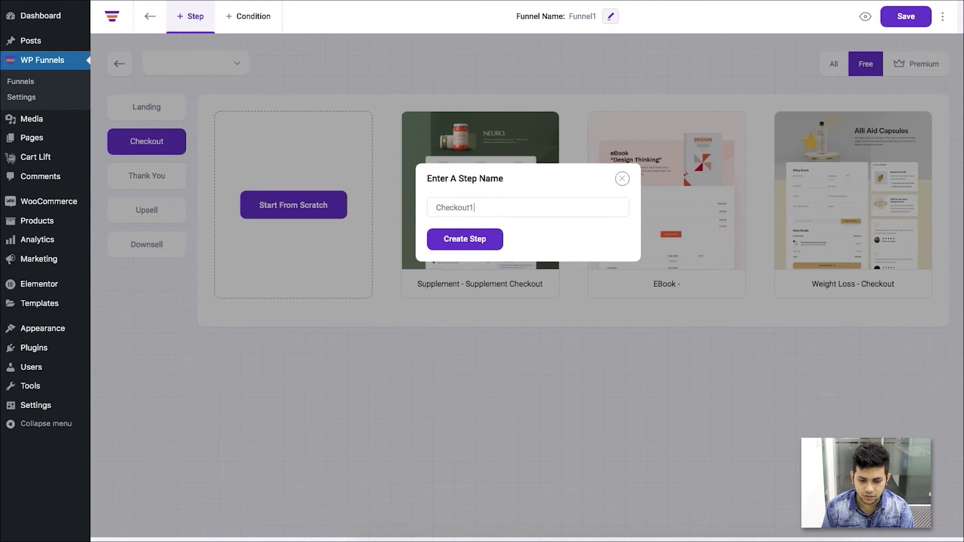
{"action": "left_click", "coordinate": [470, 239]}
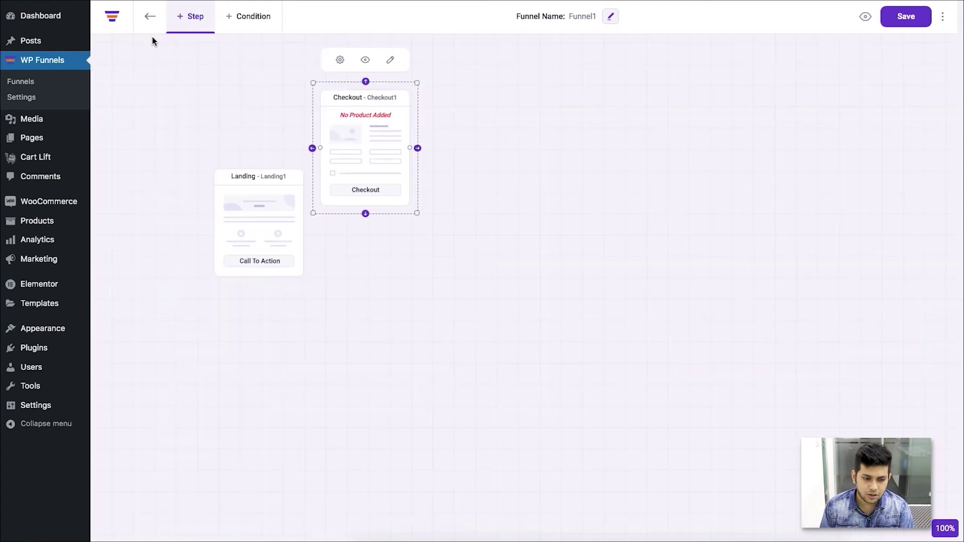
Add a blank Thank You step named Thank1 and arrange the steps left to right.
{"action": "left_click", "coordinate": [184, 20]}
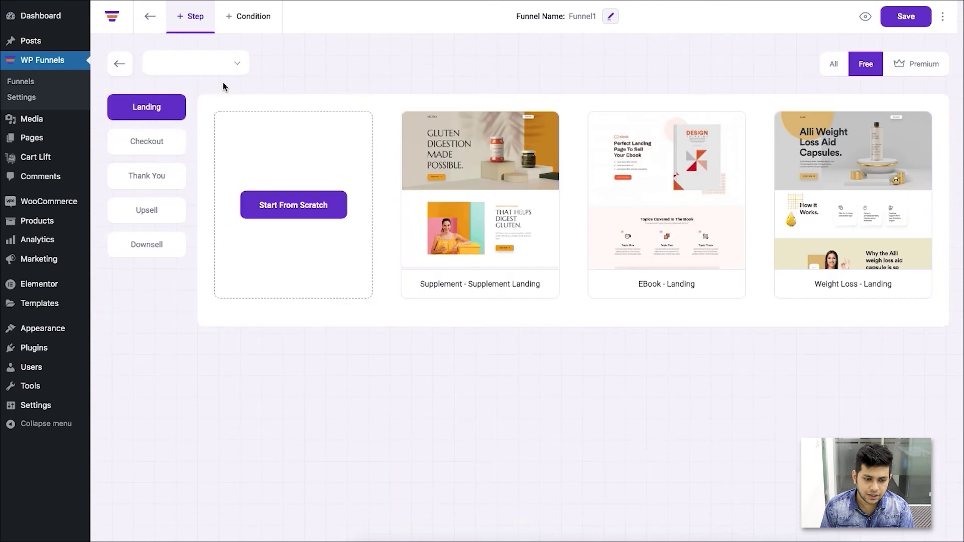
{"action": "left_click", "coordinate": [154, 180]}
{"action": "left_click", "coordinate": [293, 205]}
{"action": "left_click", "coordinate": [466, 208]}
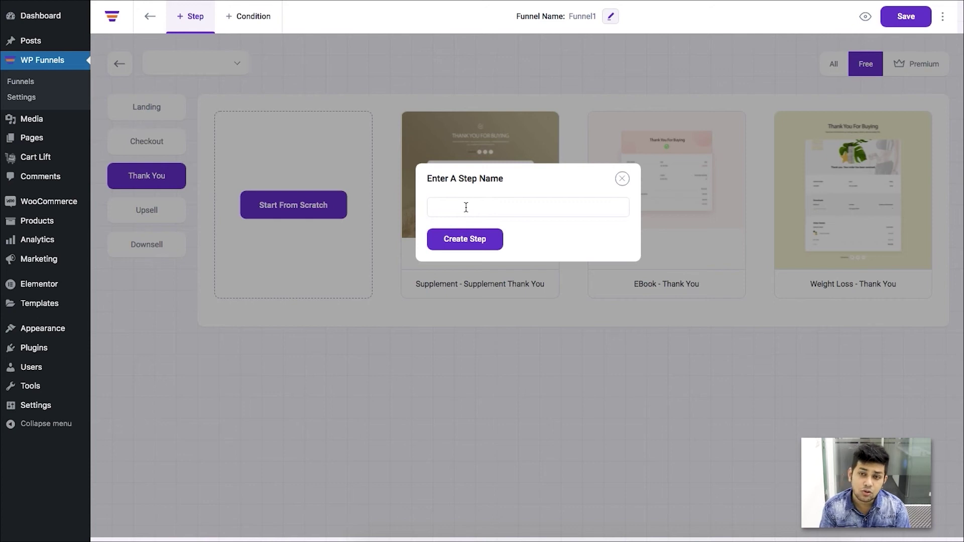
{"action": "type", "text": "Thank1"}
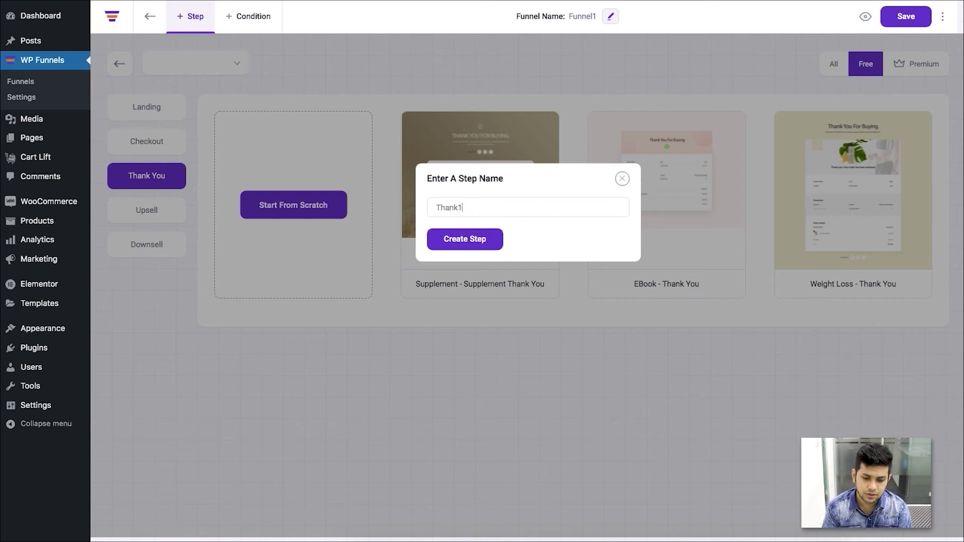
{"action": "left_click", "coordinate": [458, 245]}
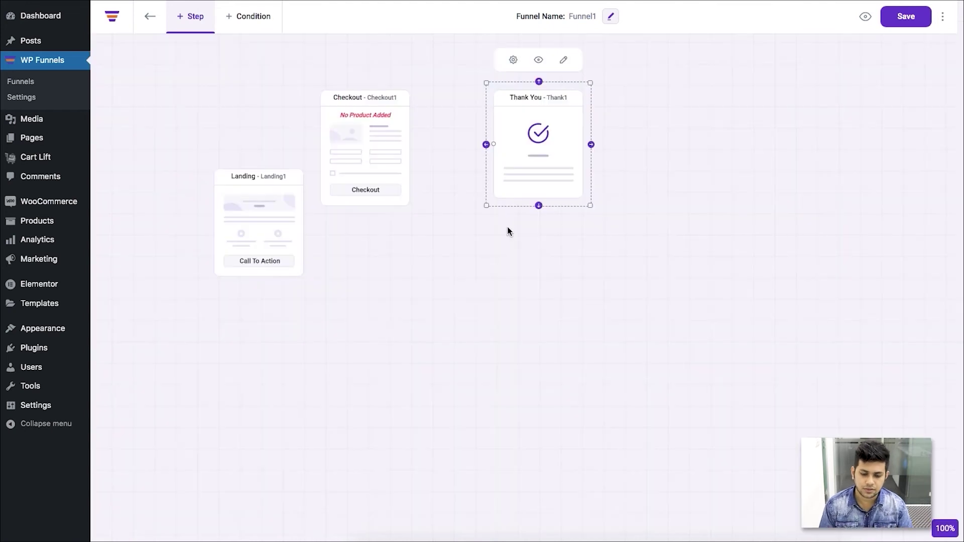
{"action": "left_click_drag", "start_coordinate": [553, 150], "coordinate": [680, 234]}
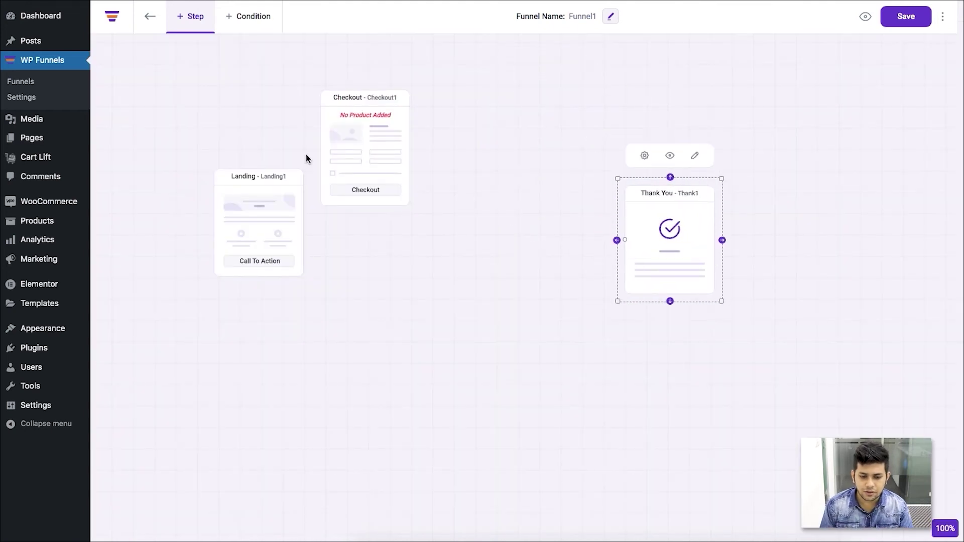
{"action": "left_click_drag", "start_coordinate": [377, 159], "coordinate": [473, 200]}
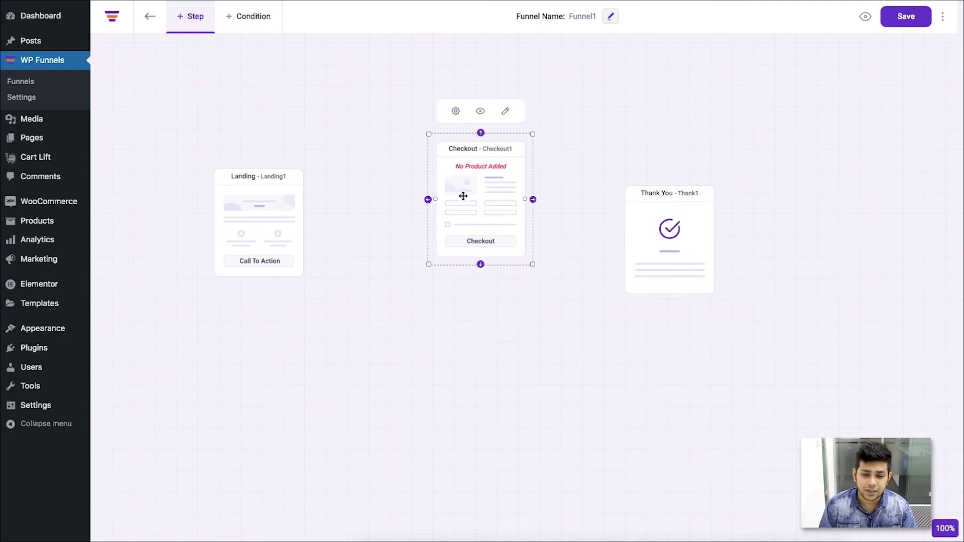
Give Checkout1 Alli Weight Loss Aid Capsules ($59.99, quantity 1) as its product and save.
{"action": "left_click", "coordinate": [455, 111]}
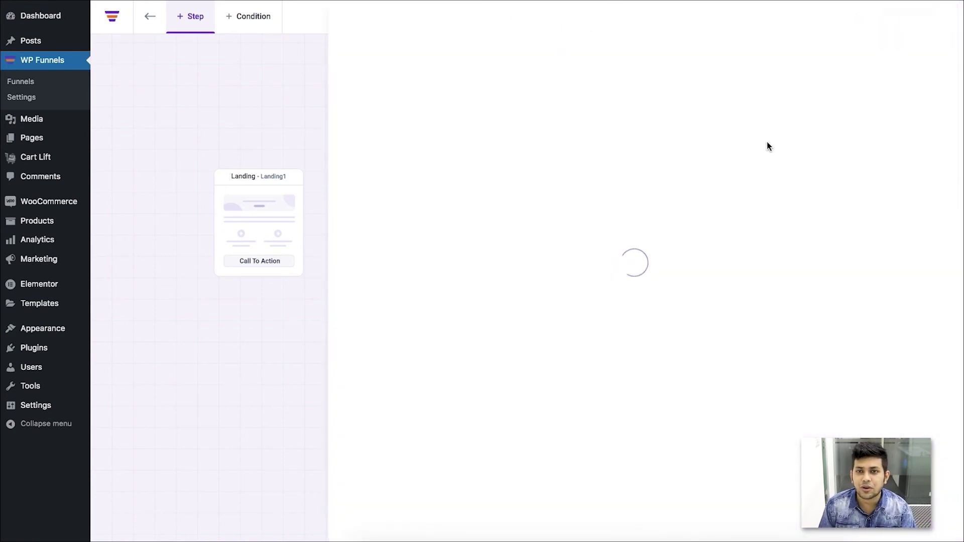
{"action": "left_click", "coordinate": [764, 123]}
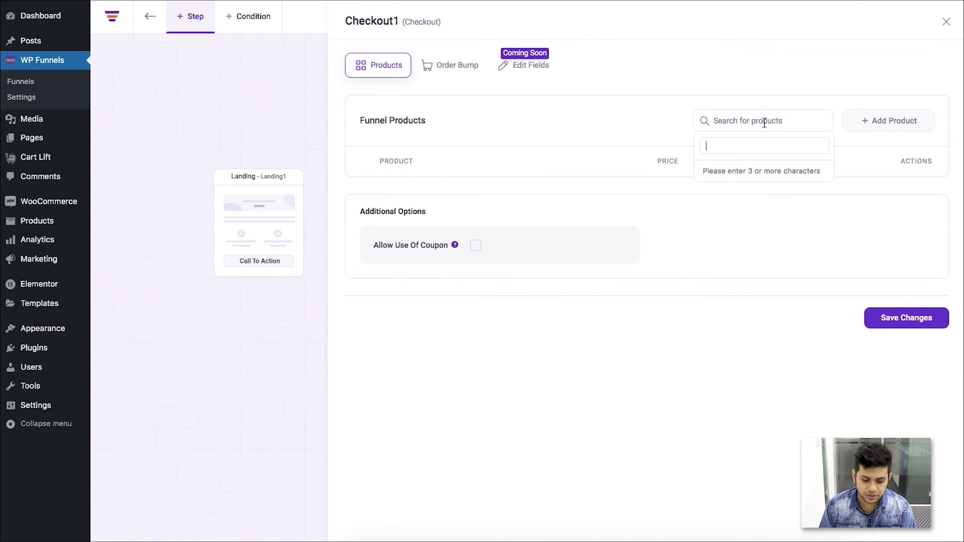
{"action": "type", "text": "all"}
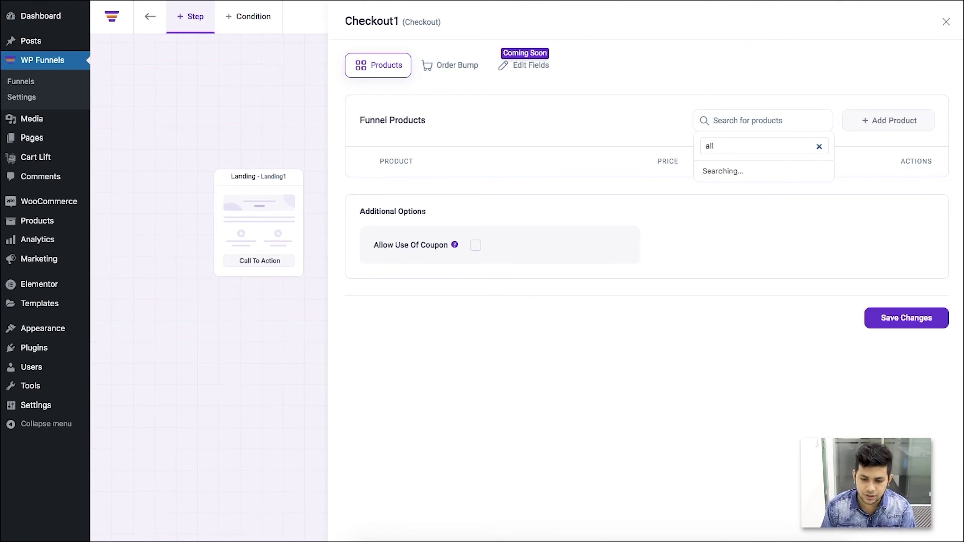
{"action": "type", "text": "i"}
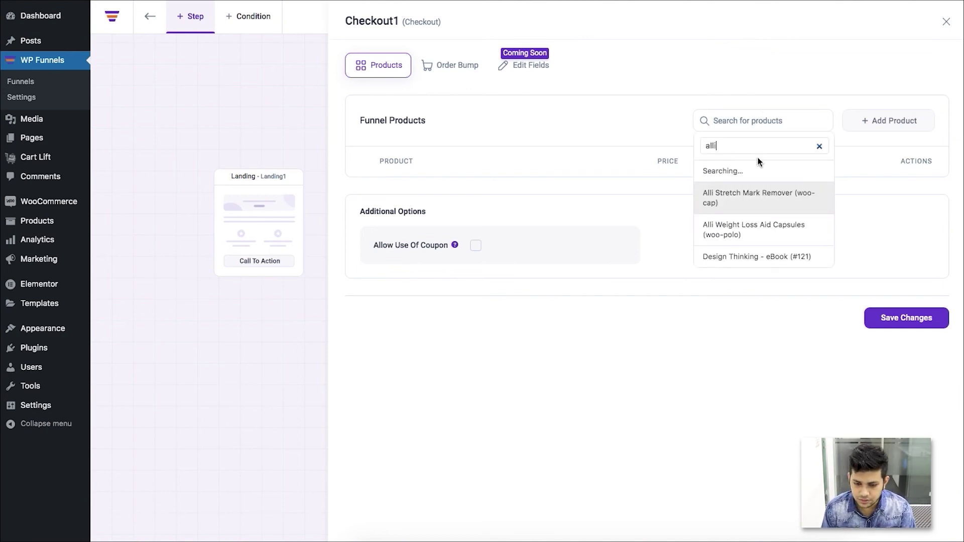
{"action": "left_click", "coordinate": [746, 209]}
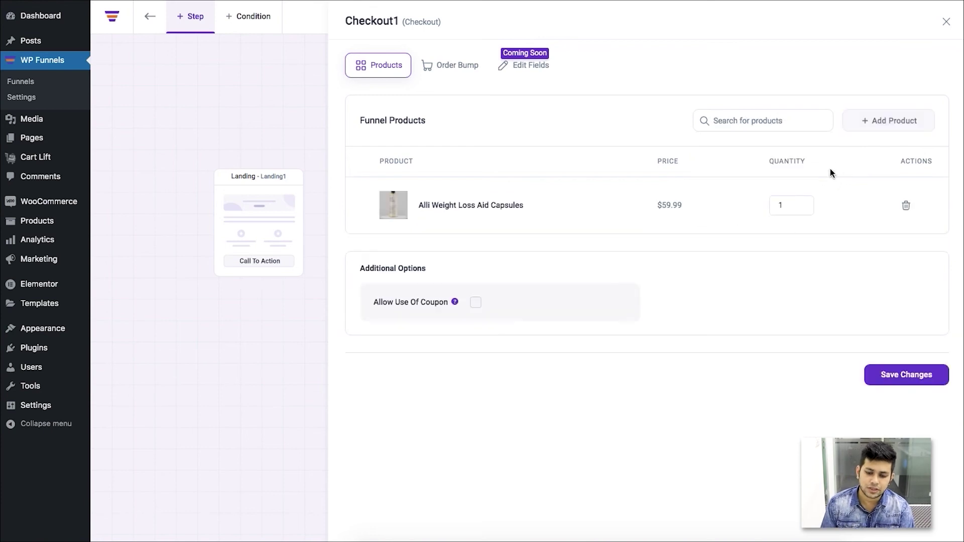
{"action": "left_click", "coordinate": [893, 384]}
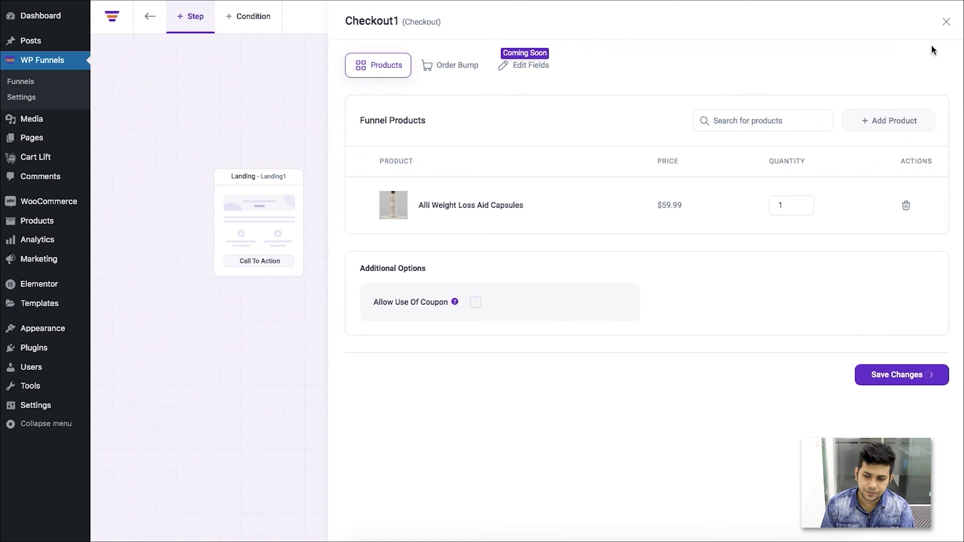
Close the checkout panel and connect Landing1 to Checkout1 to Thank1 on the canvas.
{"action": "left_click", "coordinate": [946, 22]}
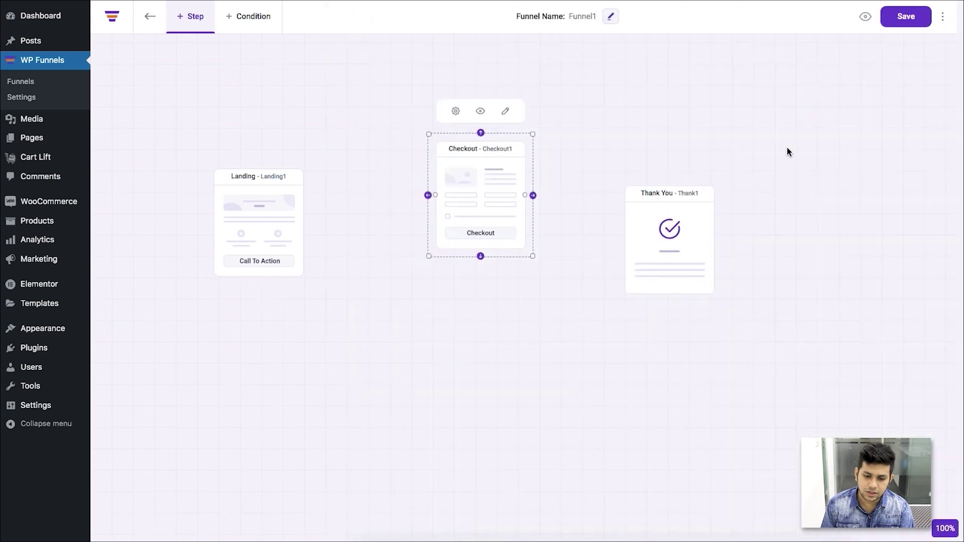
{"action": "left_click", "coordinate": [518, 353]}
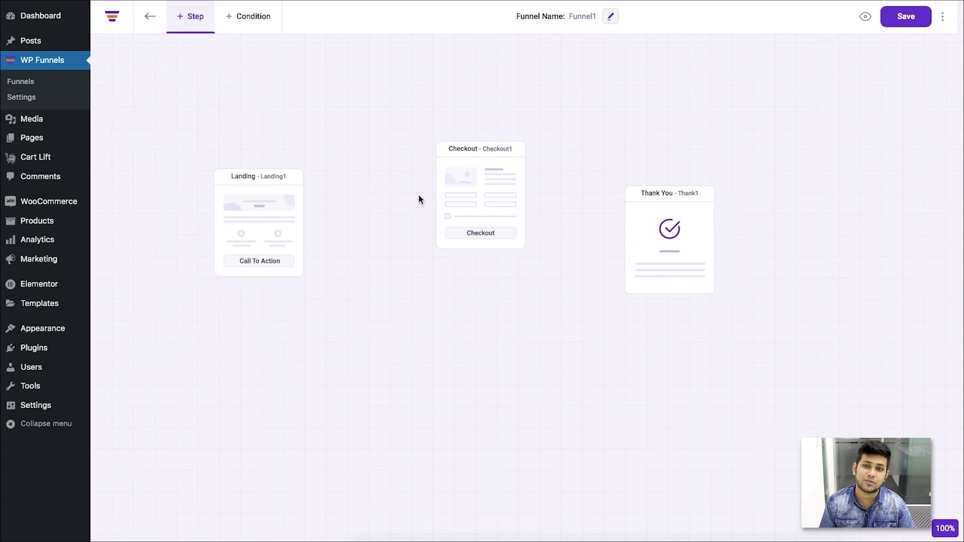
{"action": "left_click", "coordinate": [277, 218]}
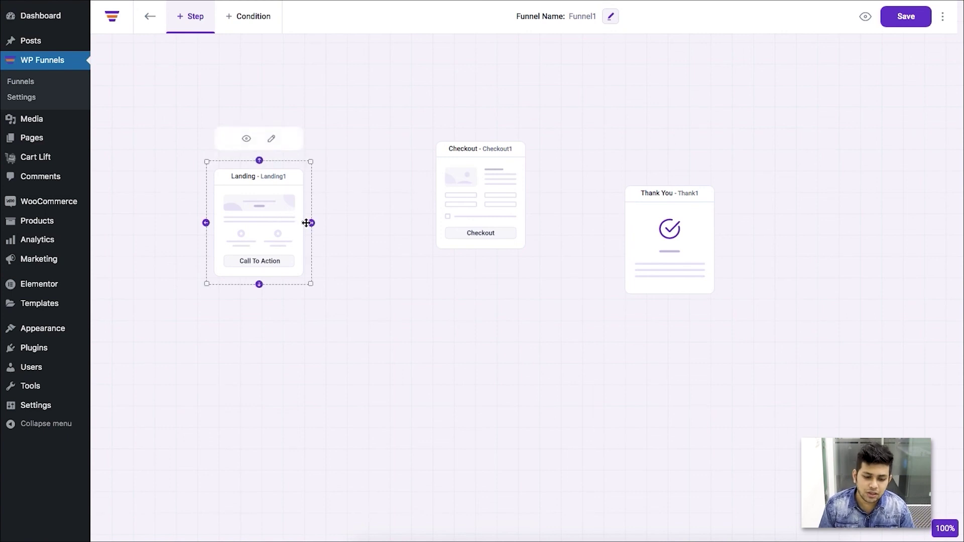
{"action": "left_click_drag", "start_coordinate": [306, 223], "coordinate": [684, 236]}
{"action": "left_click", "coordinate": [604, 309]}
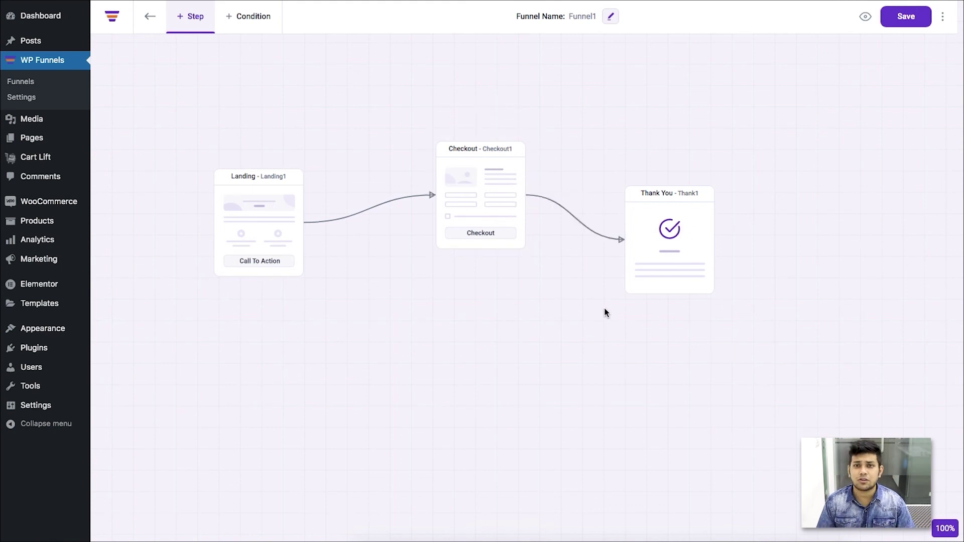
{"action": "left_click", "coordinate": [563, 321]}
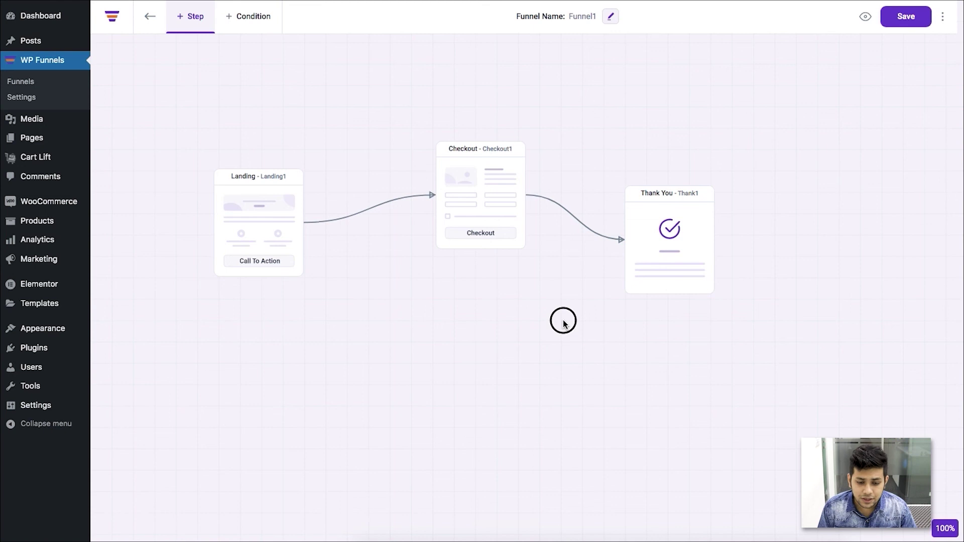